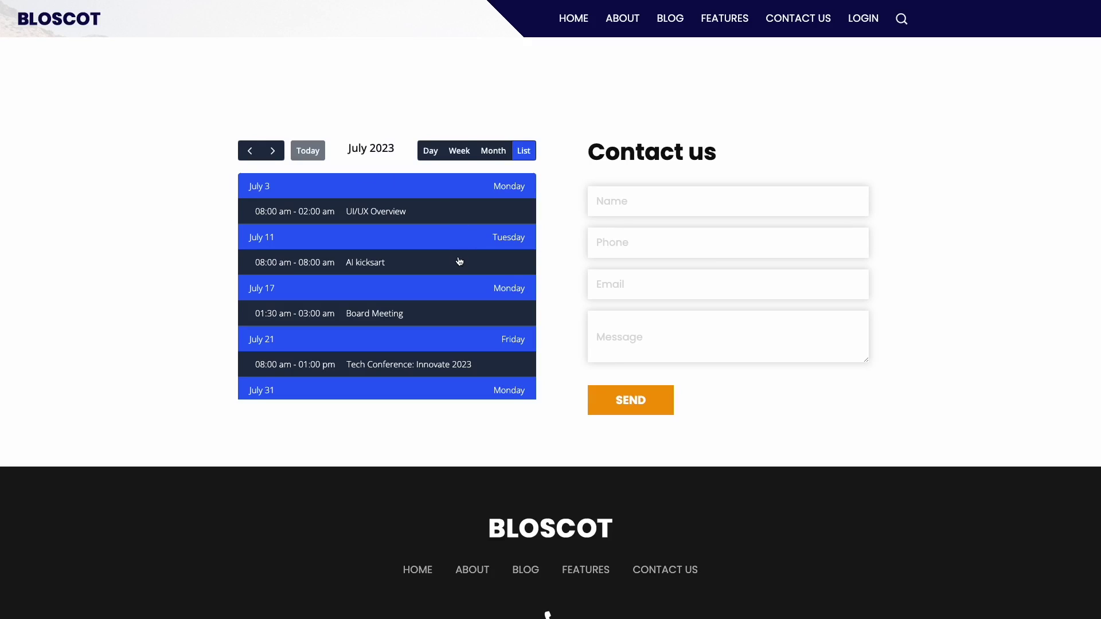
# Switch the sample calendar to July 31 day view and open the All-Art Exhibition: Colors of Life event
pyautogui.click(432, 158)
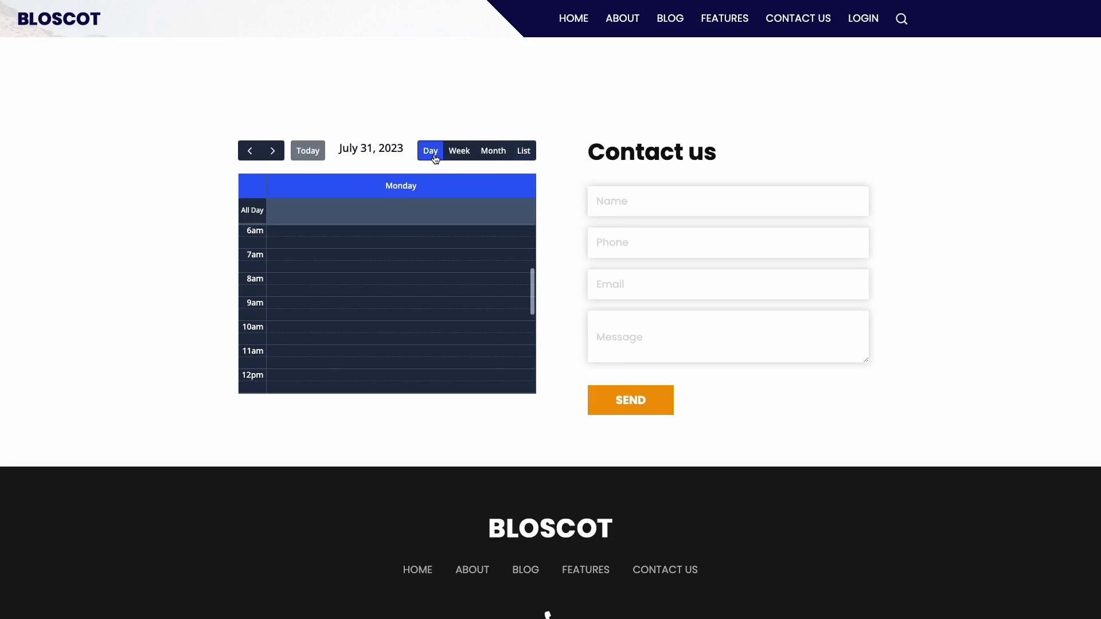
pyautogui.scroll(-3, 438, 281)
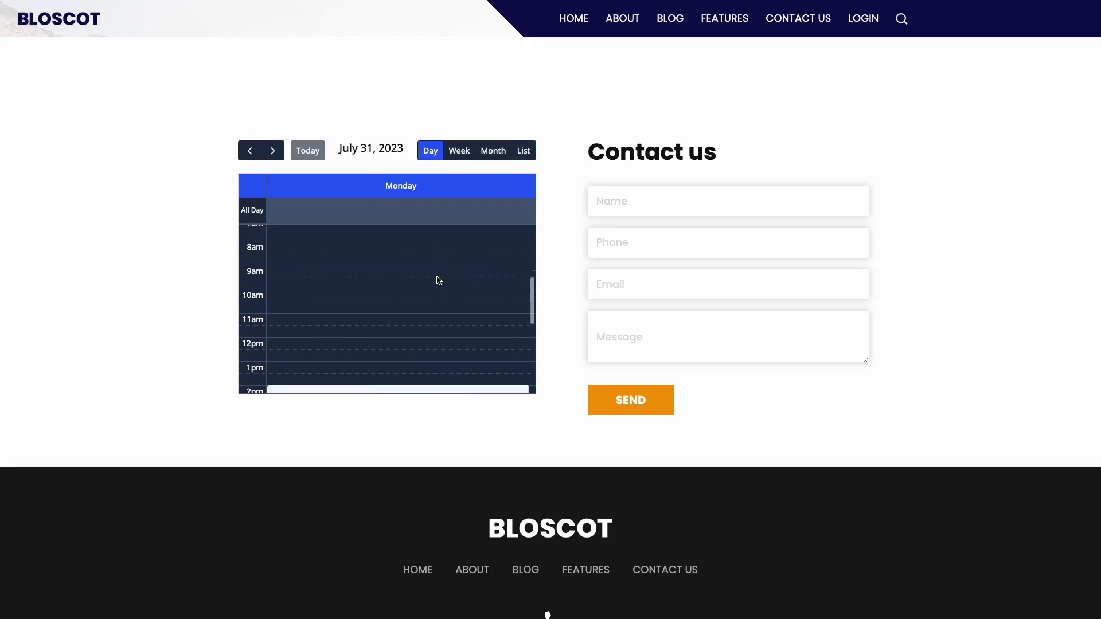
pyautogui.scroll(-3, 437, 281)
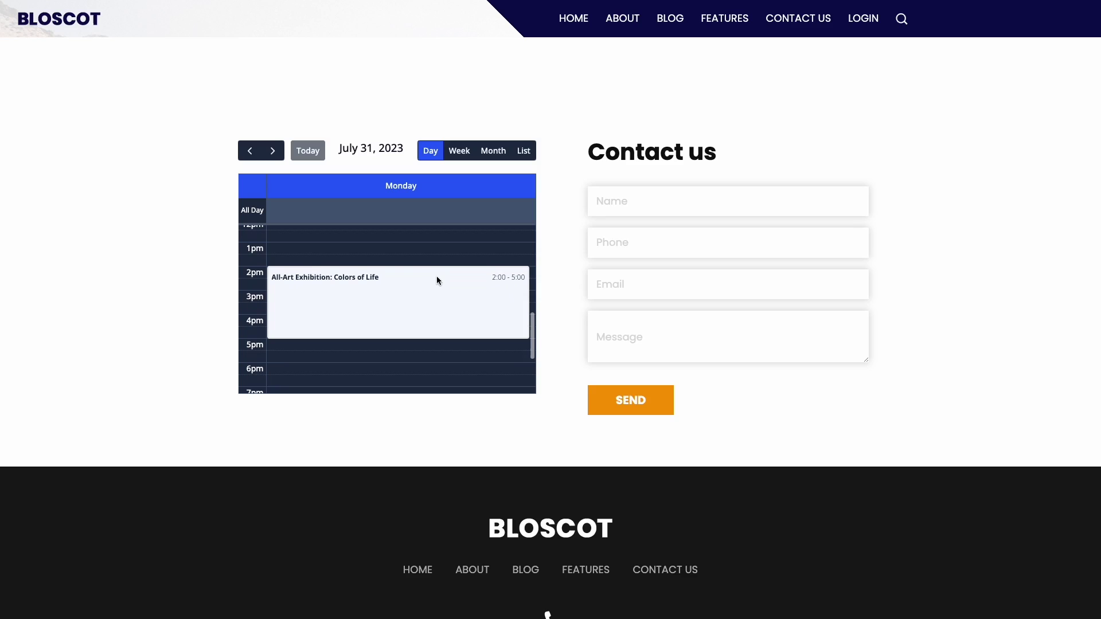
pyautogui.click(438, 285)
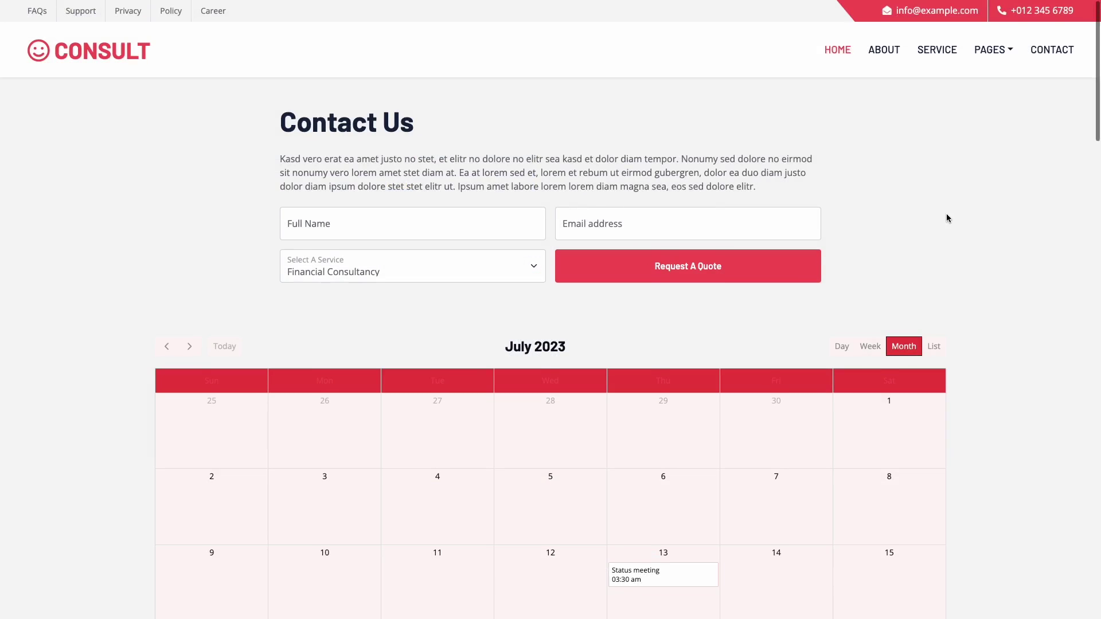
pyautogui.scroll(-2, 946, 215)
pyautogui.scroll(-2, 946, 217)
pyautogui.scroll(-1, 947, 218)
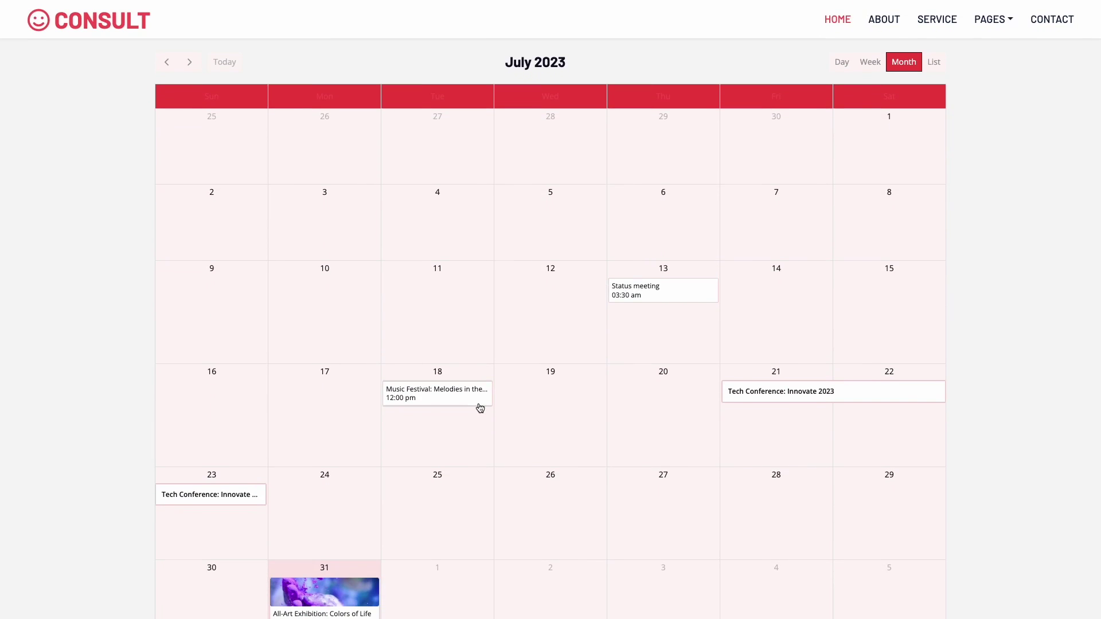
# Open the Tech Conference: Innovate 2023 event details on the second sample site's month calendar
pyautogui.click(760, 394)
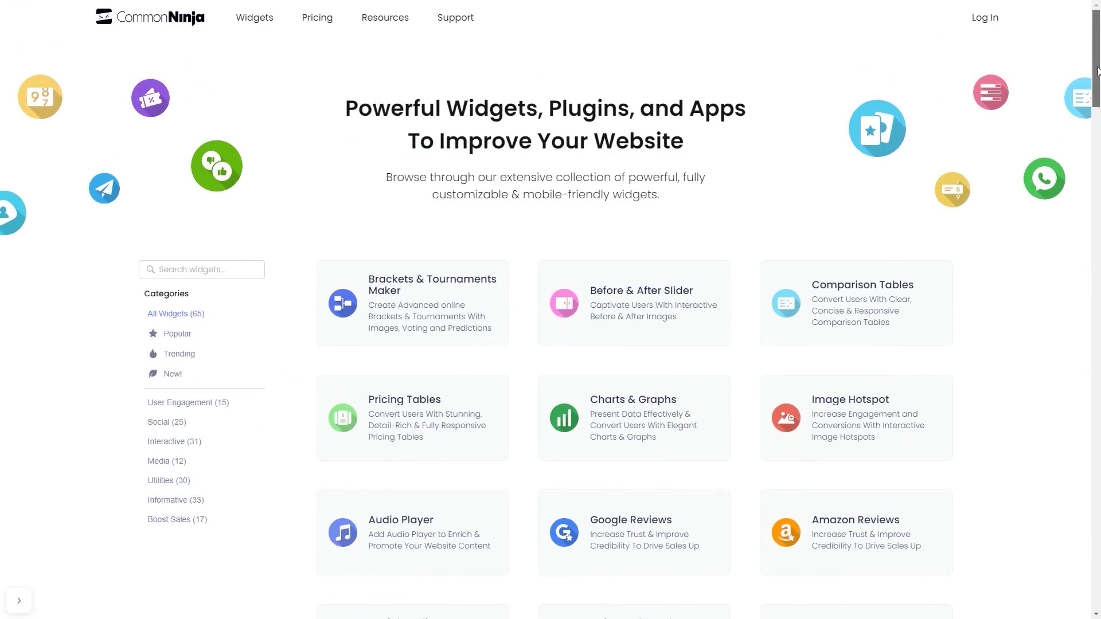
pyautogui.moveTo(1099, 71); pyautogui.dragTo(1098, 391)
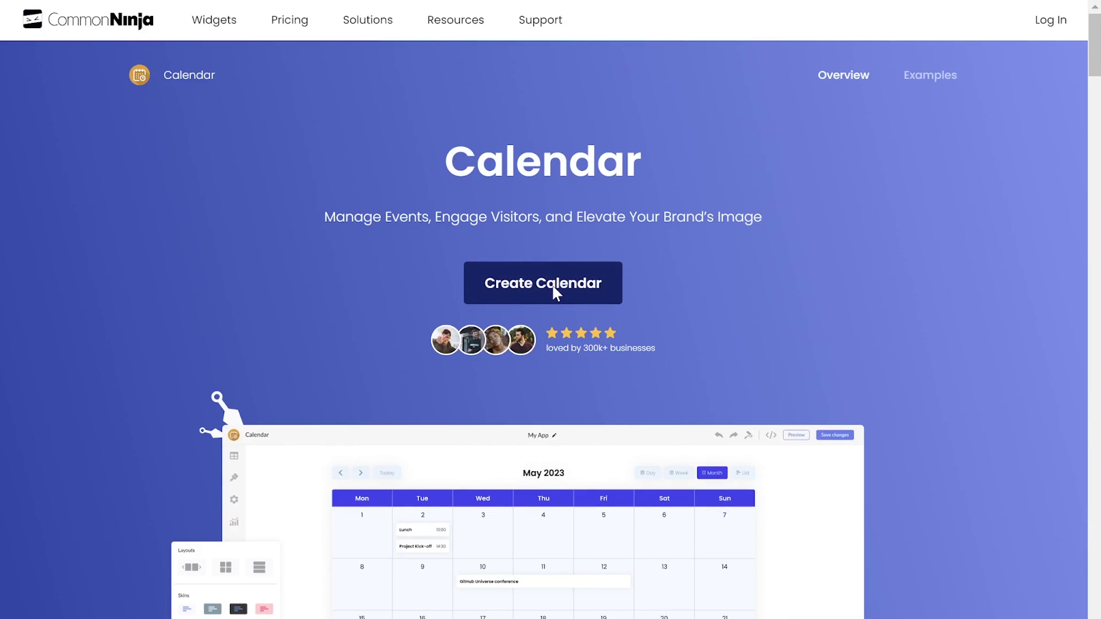
# Create a new Calendar widget, launching the editor with its February 2024 sample events
pyautogui.click(552, 284)
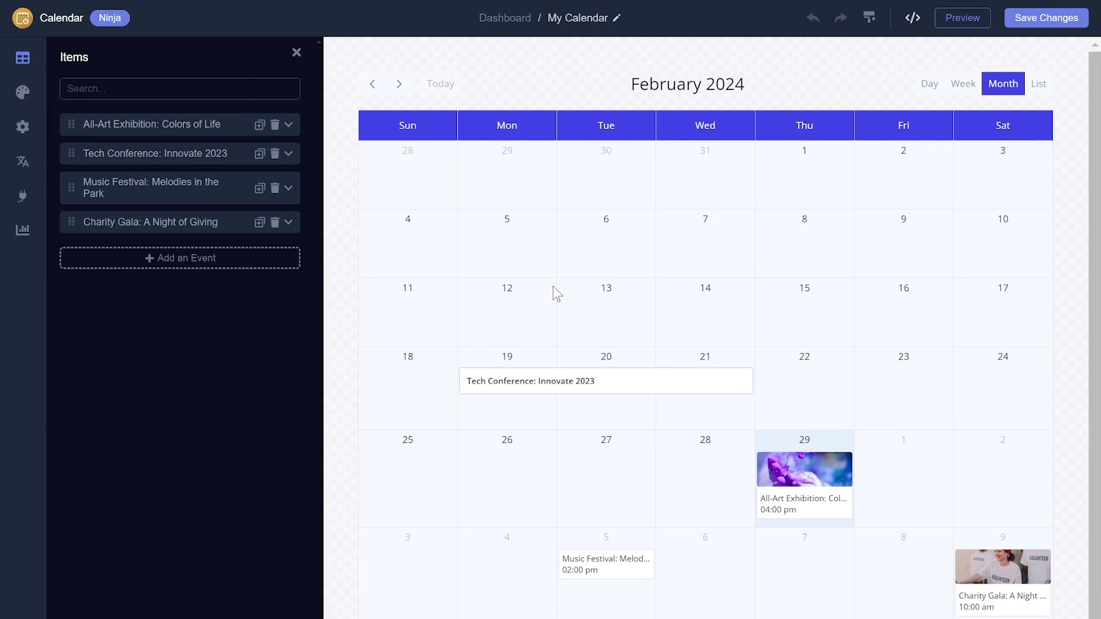
# Add a new event titled 'Webinar 101' and attach a photo as its media
pyautogui.click(283, 262)
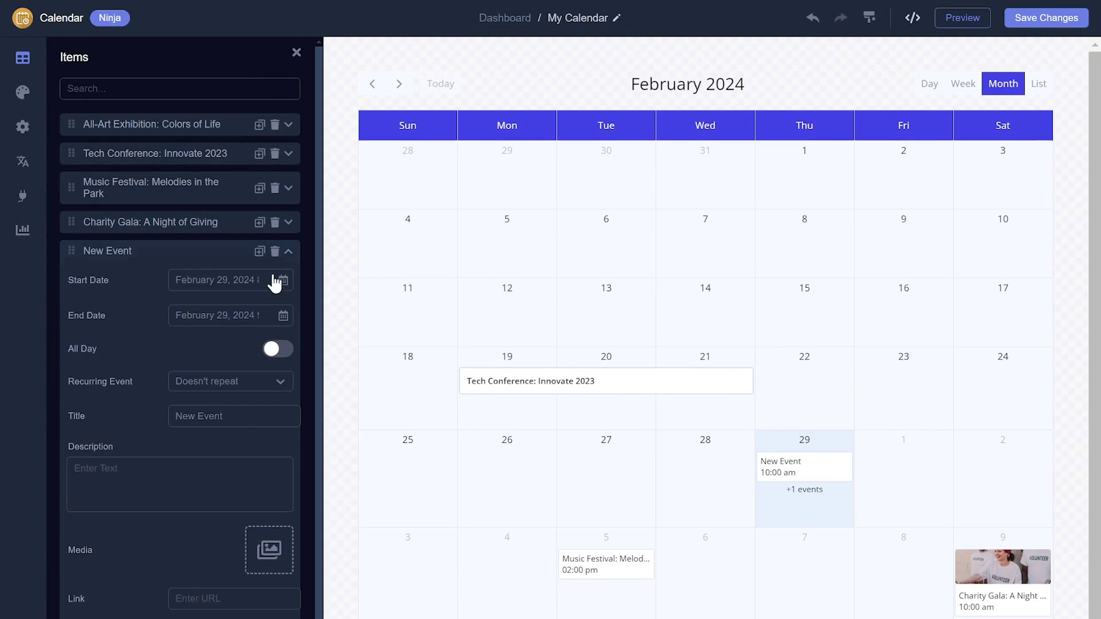
pyautogui.tripleClick(233, 417)
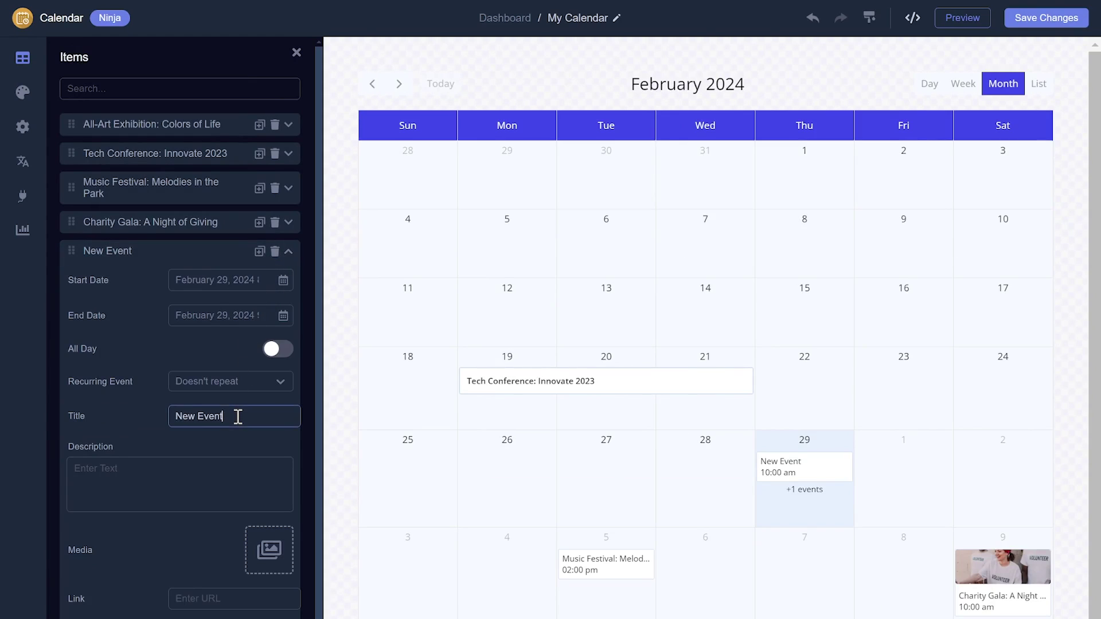
pyautogui.write('We')
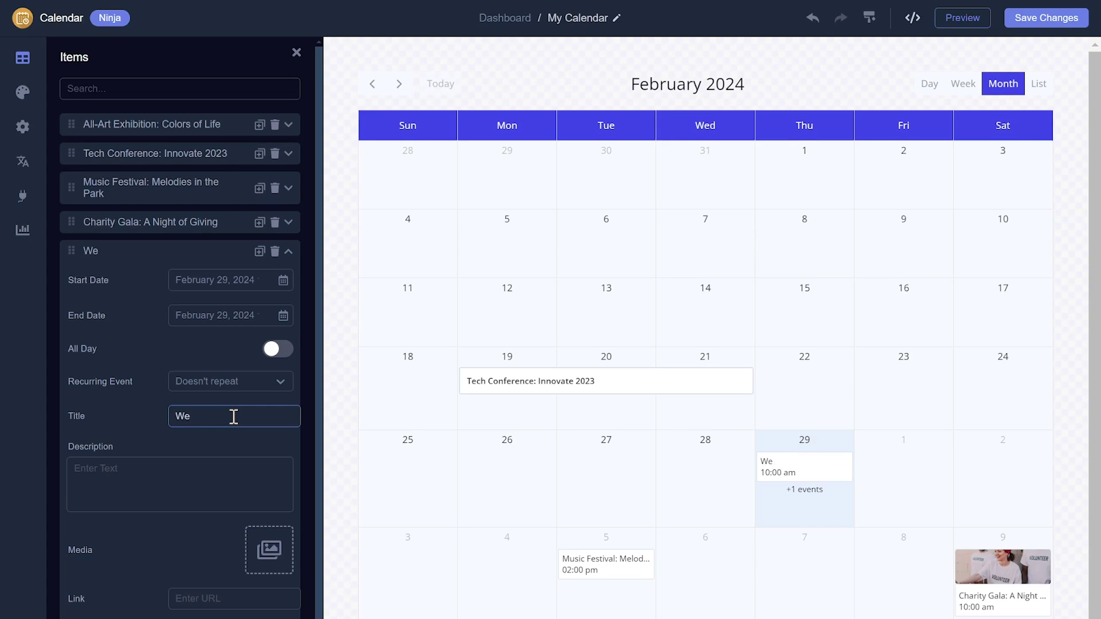
pyautogui.write('binar 101')
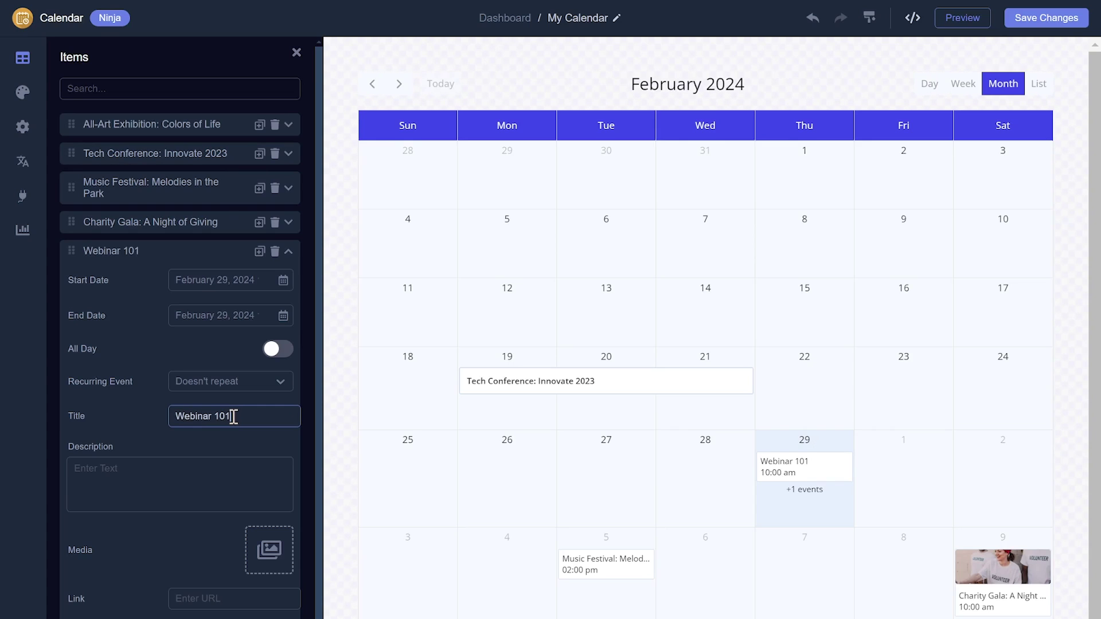
pyautogui.click(258, 547)
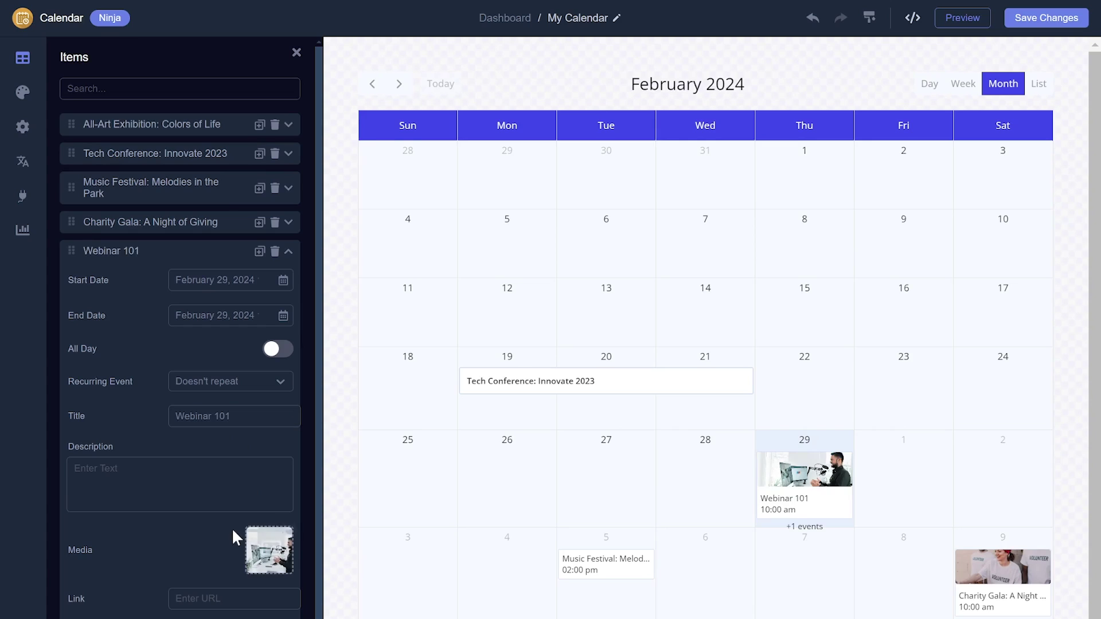
# Apply the dark skin with light-blue headers, then view the Advanced font and colour settings
pyautogui.click(20, 95)
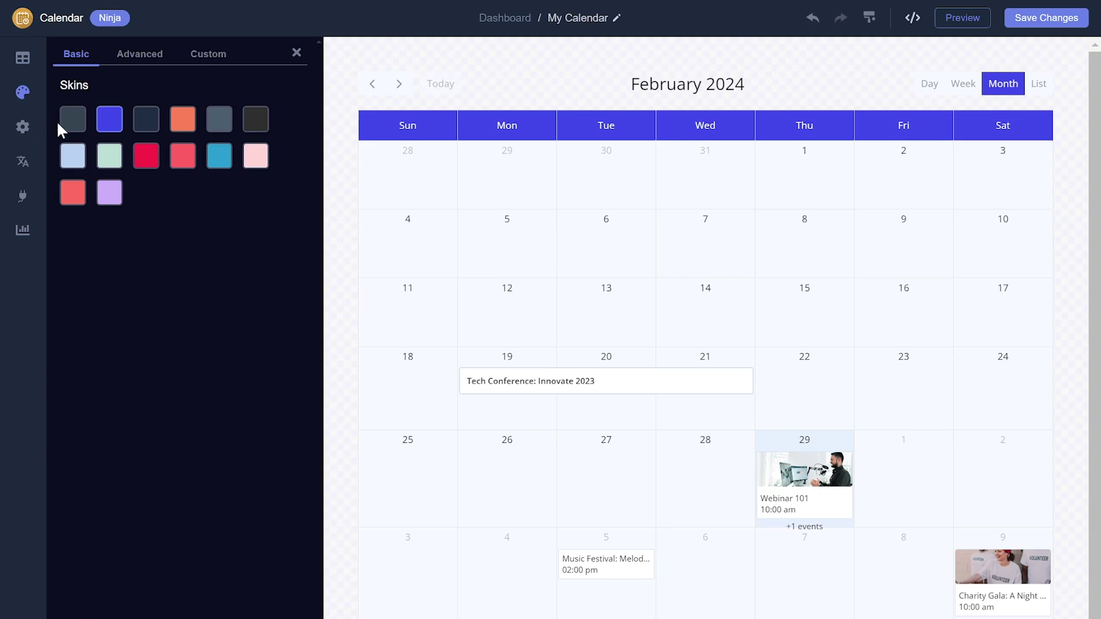
pyautogui.click(143, 129)
pyautogui.click(72, 163)
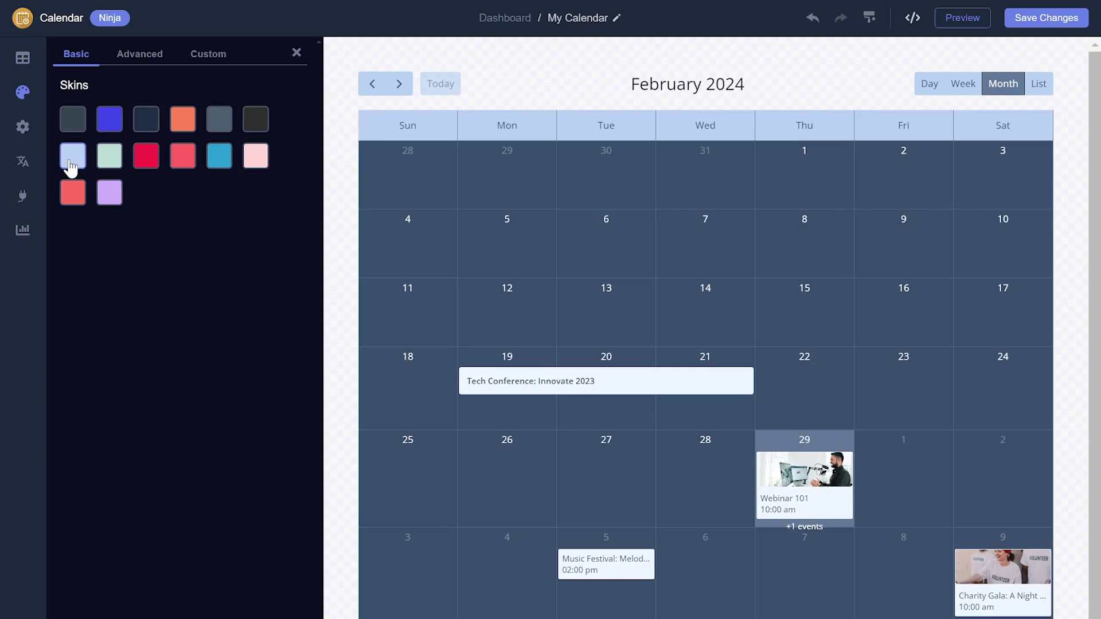
pyautogui.click(131, 55)
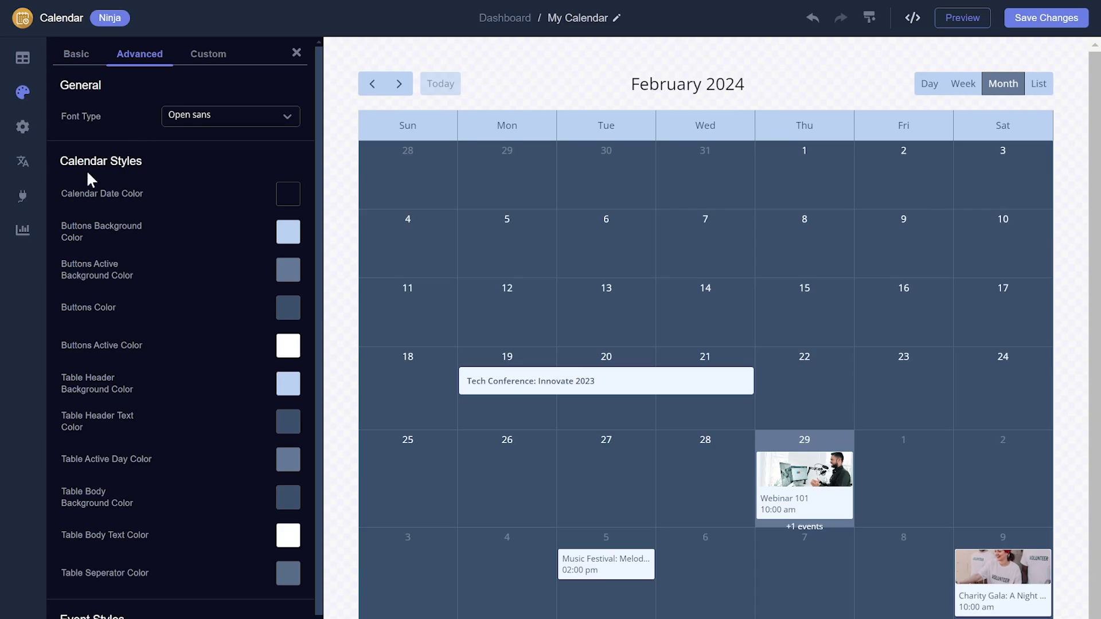
# Switch the calendar's language to Spanish in the general settings
pyautogui.click(25, 129)
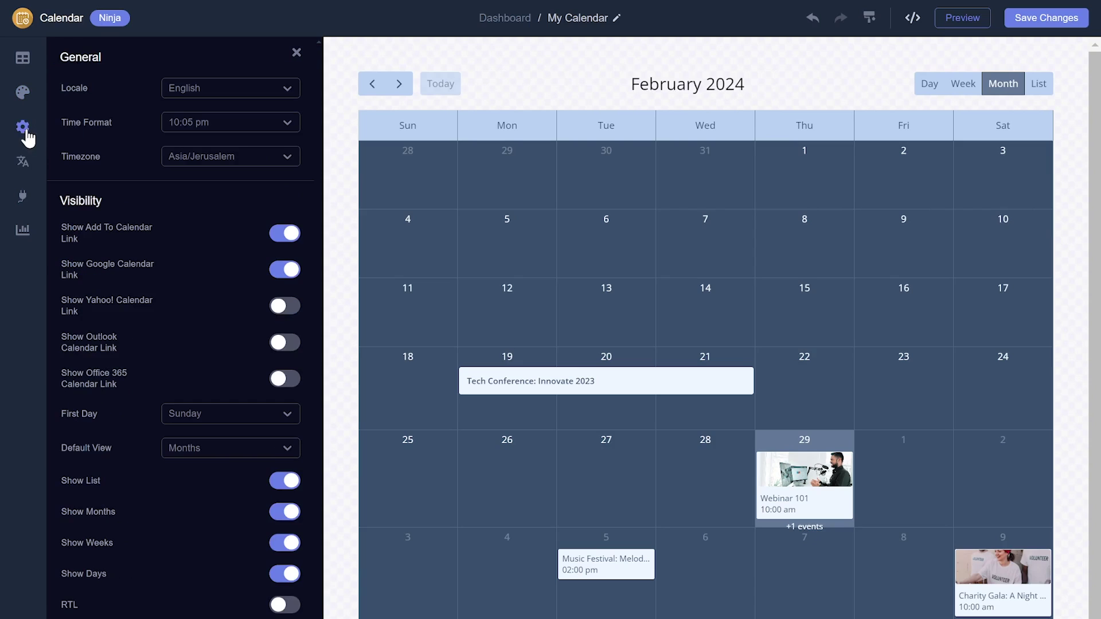
pyautogui.click(192, 92)
pyautogui.click(187, 140)
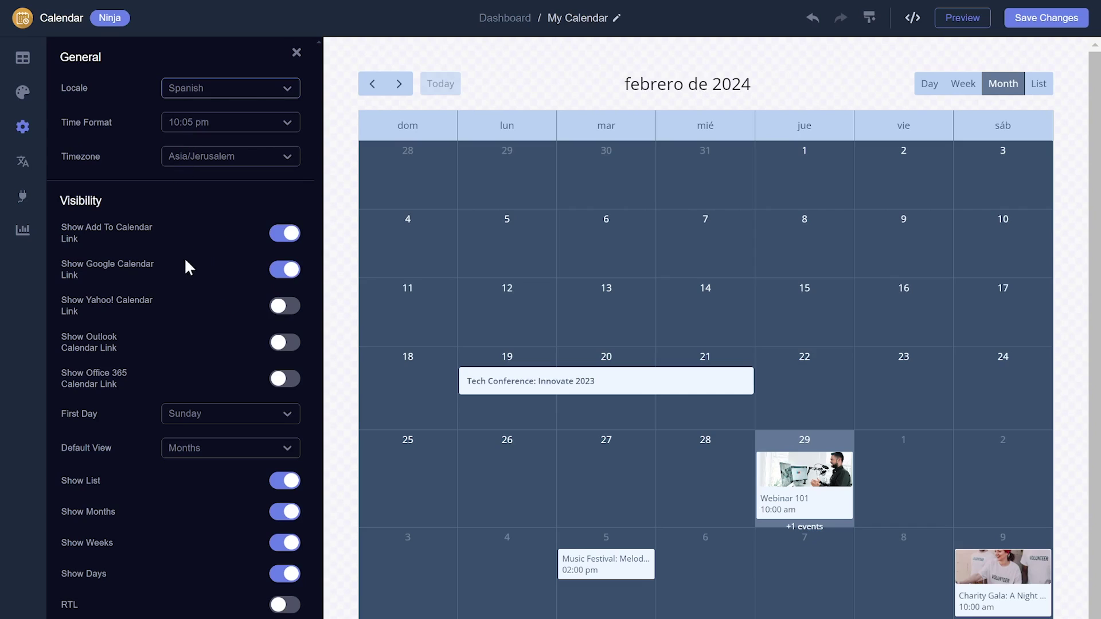
# Try Weeks and List, then settle on Months as the default view, and go to the translation settings
pyautogui.click(197, 451)
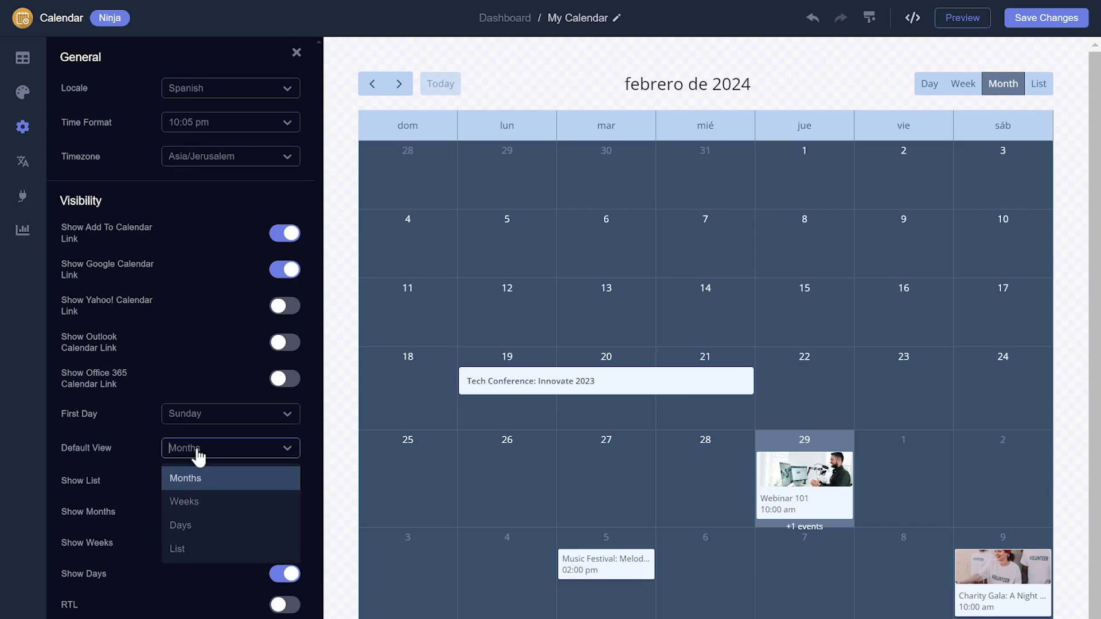
pyautogui.click(195, 505)
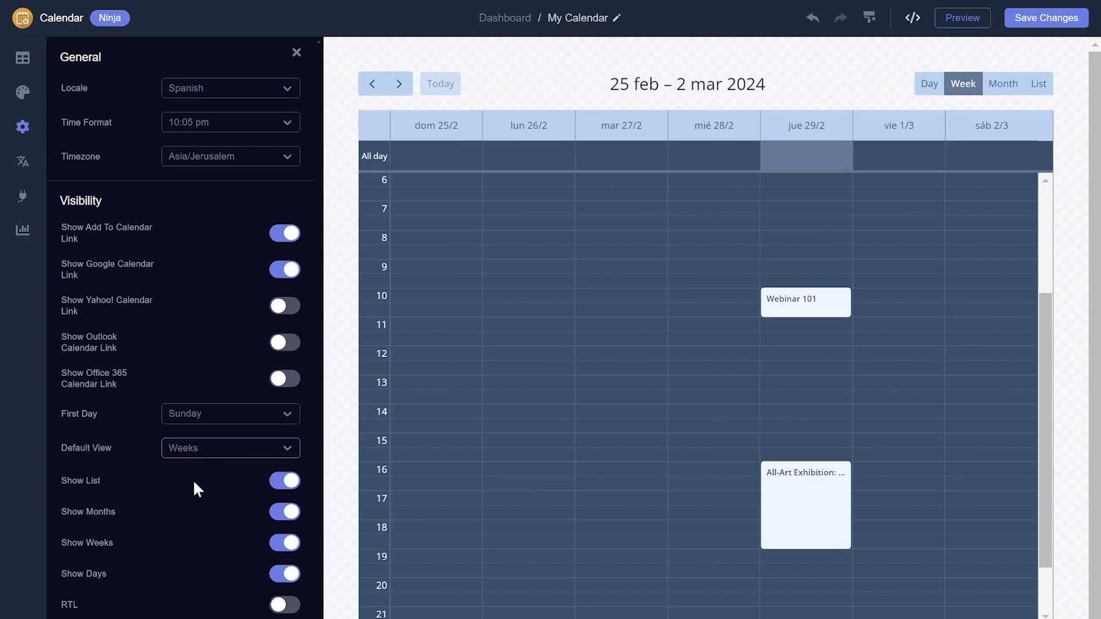
pyautogui.click(197, 455)
pyautogui.click(187, 549)
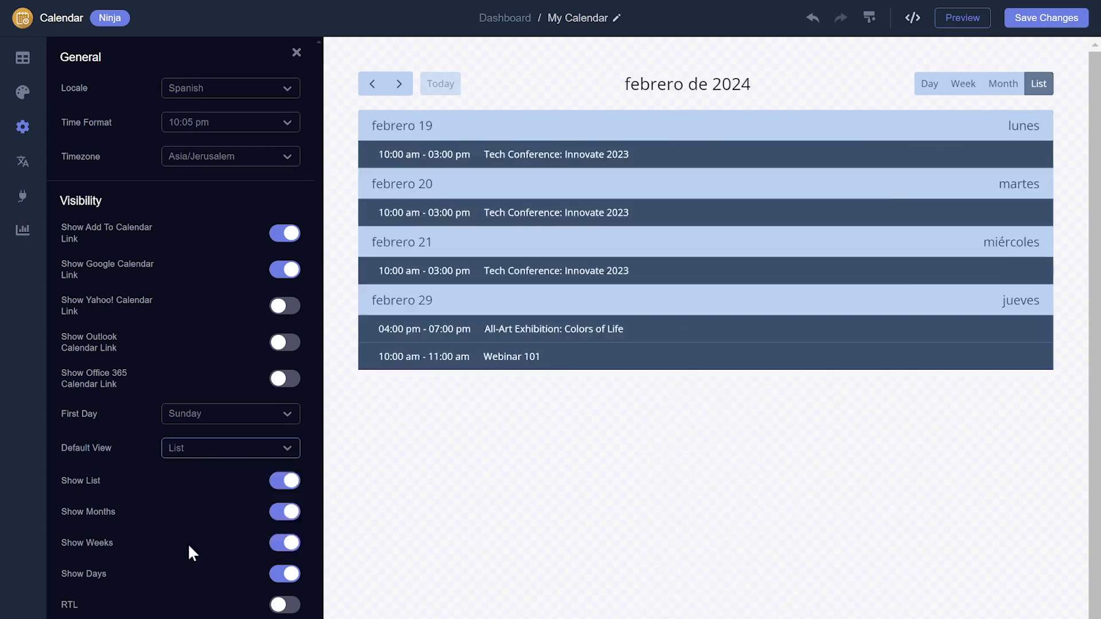
pyautogui.click(197, 460)
pyautogui.click(190, 481)
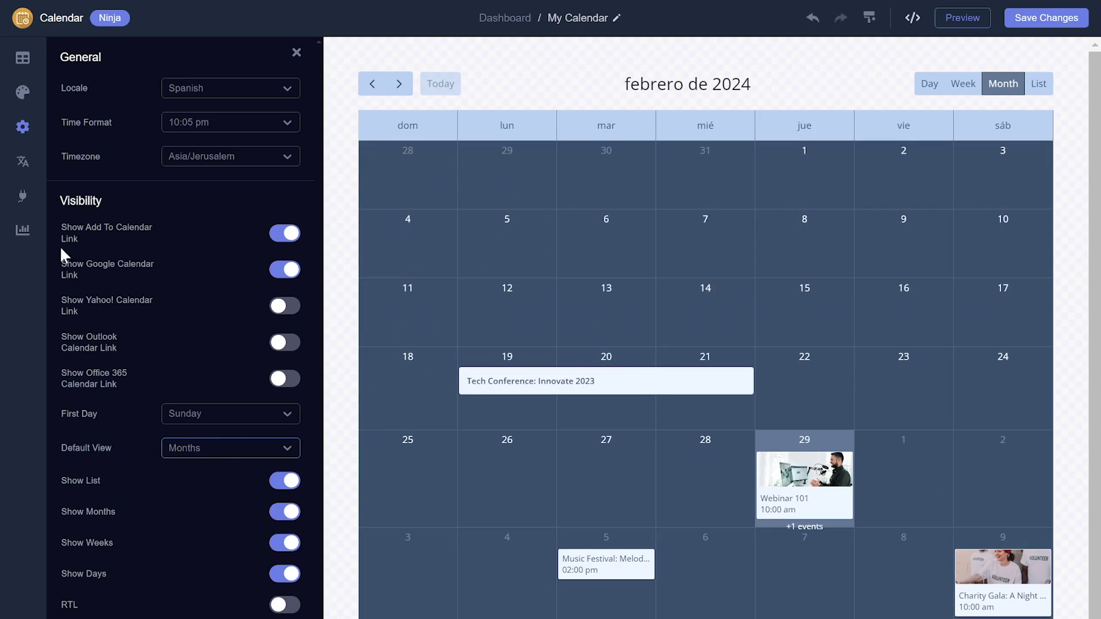
pyautogui.click(24, 165)
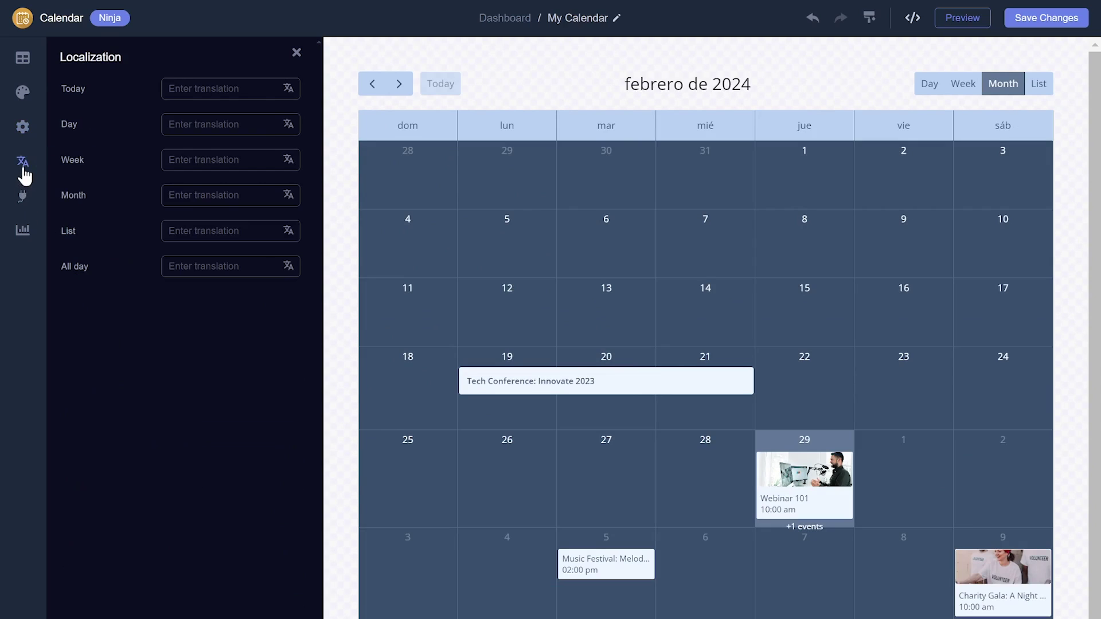
# View the integration options, then return to the My Website project's widget list via the Dashboard breadcrumb
pyautogui.click(22, 197)
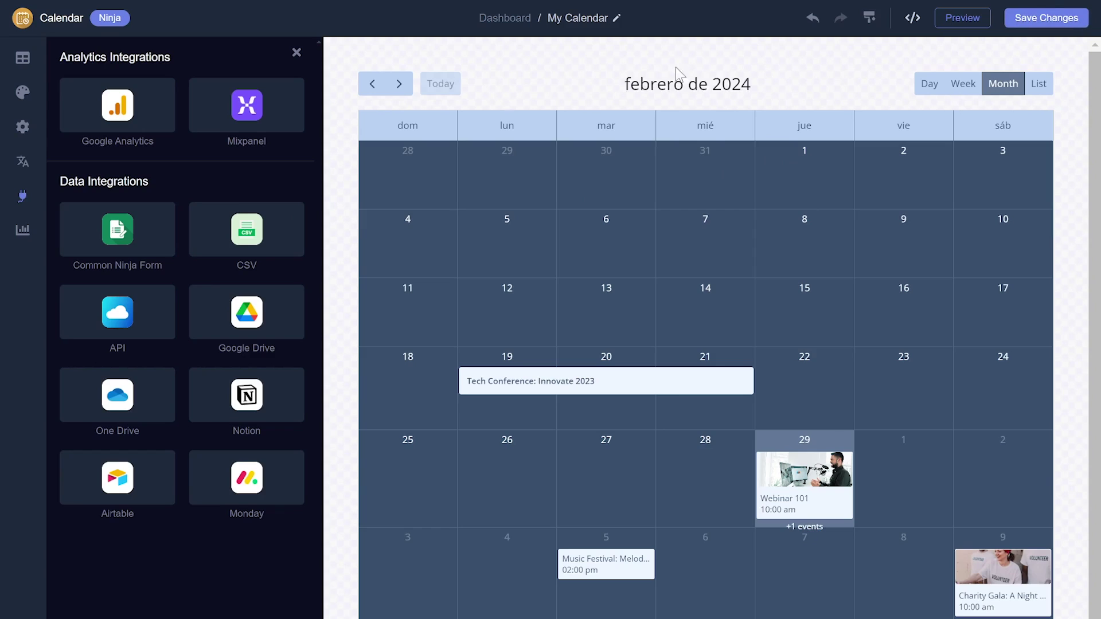
pyautogui.click(516, 26)
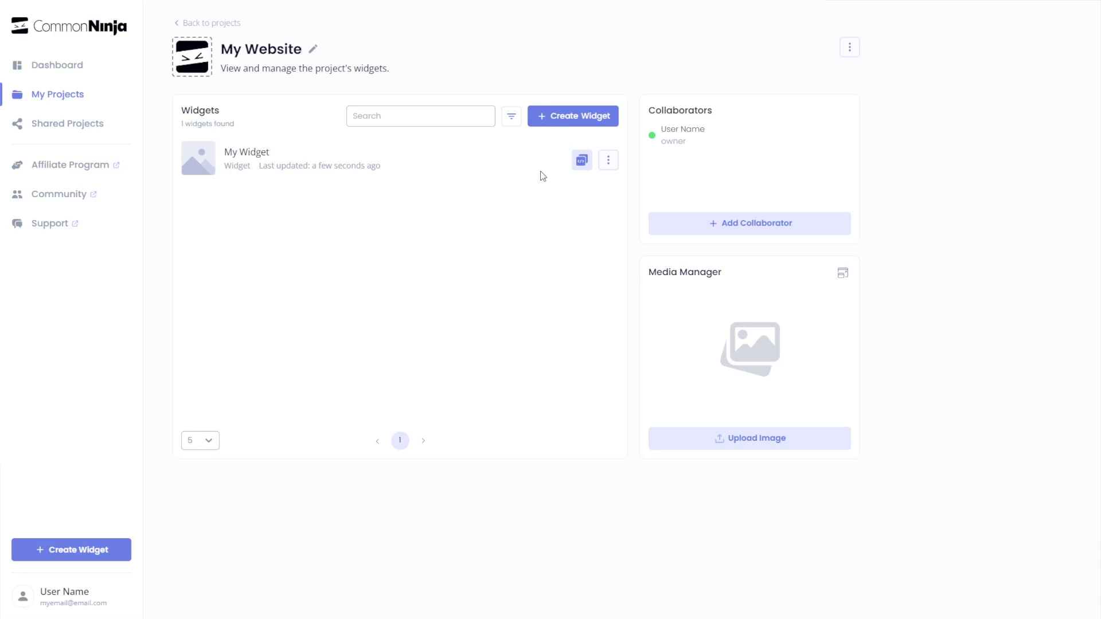
# Copy My Widget's installation script to the clipboard and close the Installation Code dialog
pyautogui.click(582, 160)
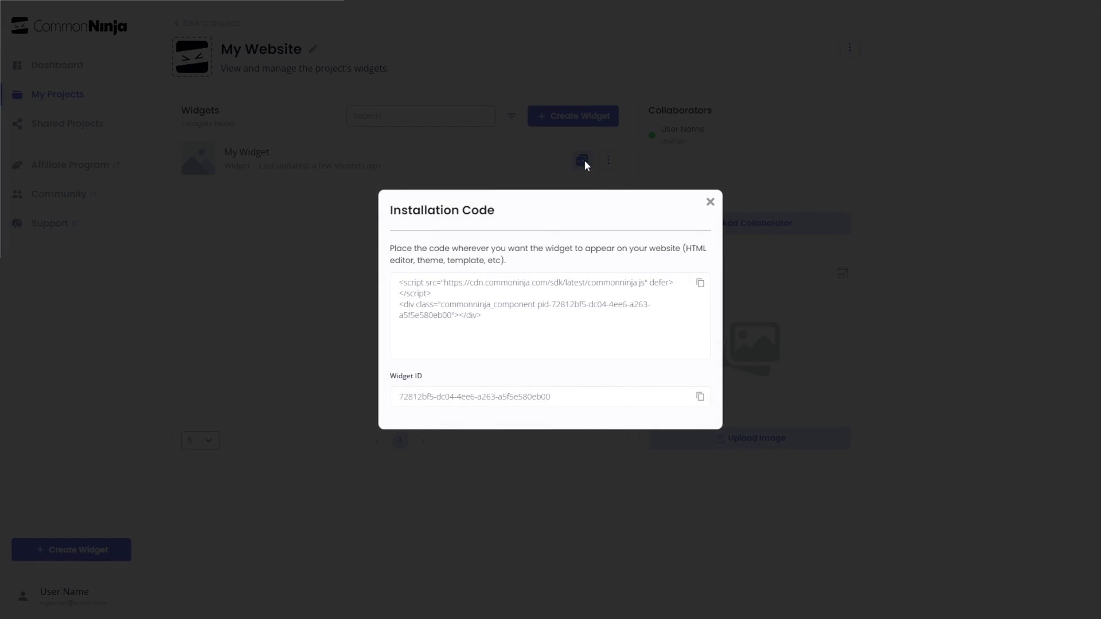
pyautogui.click(699, 287)
pyautogui.click(700, 285)
pyautogui.click(711, 203)
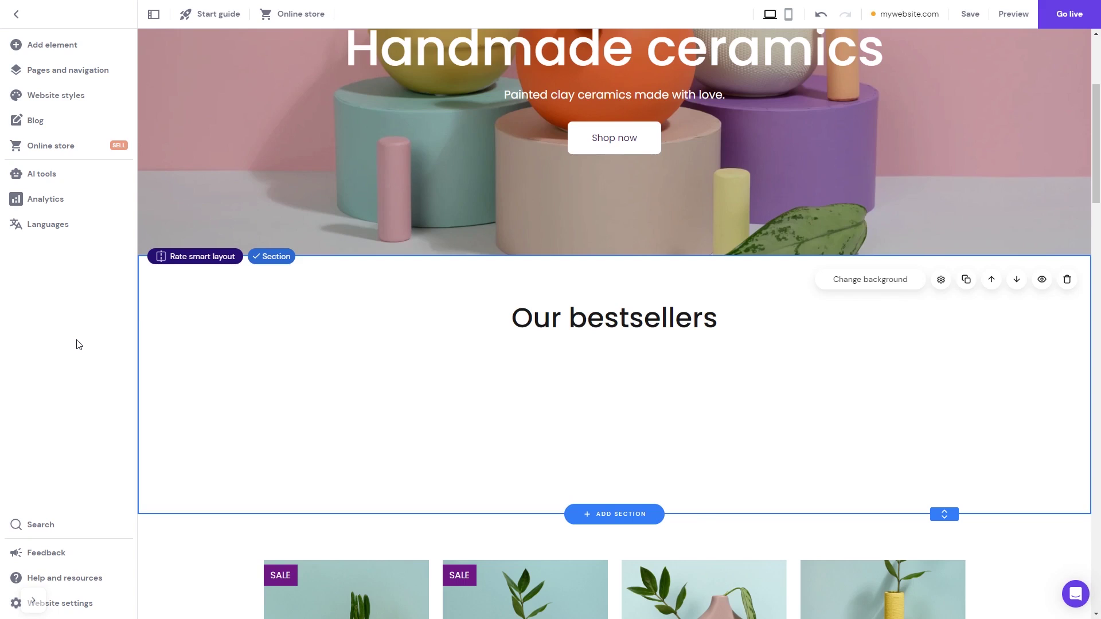
# From Add element, drag an Embed code tile onto the Our bestsellers section
pyautogui.click(61, 53)
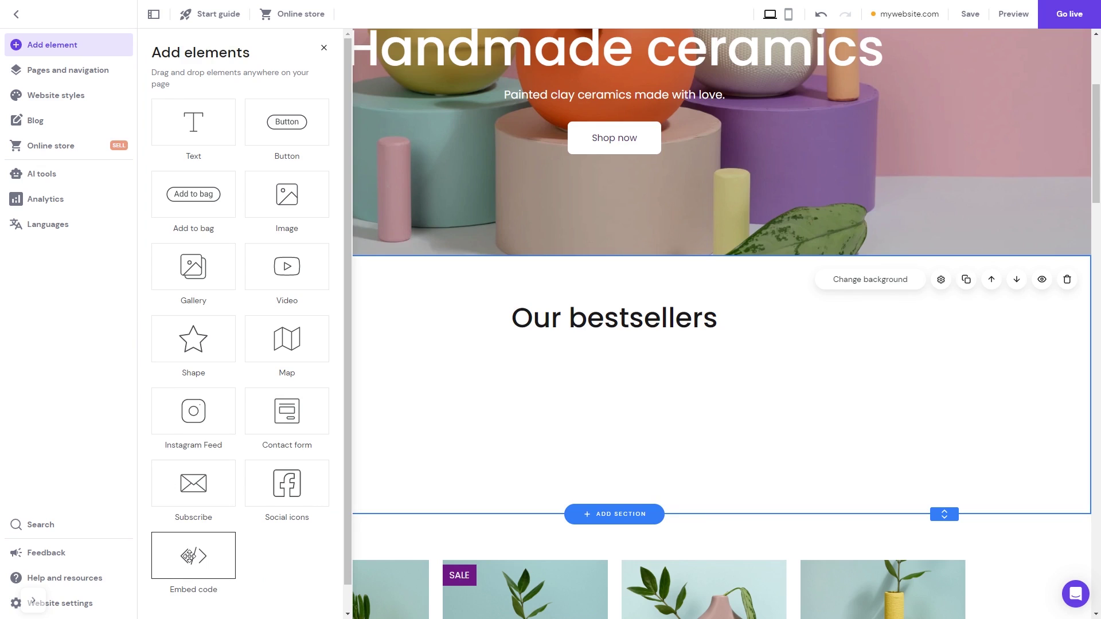
pyautogui.moveTo(189, 556)
pyautogui.mouseDown()
pyautogui.moveTo(615, 430)
pyautogui.moveTo(622, 411)
pyautogui.mouseUp()
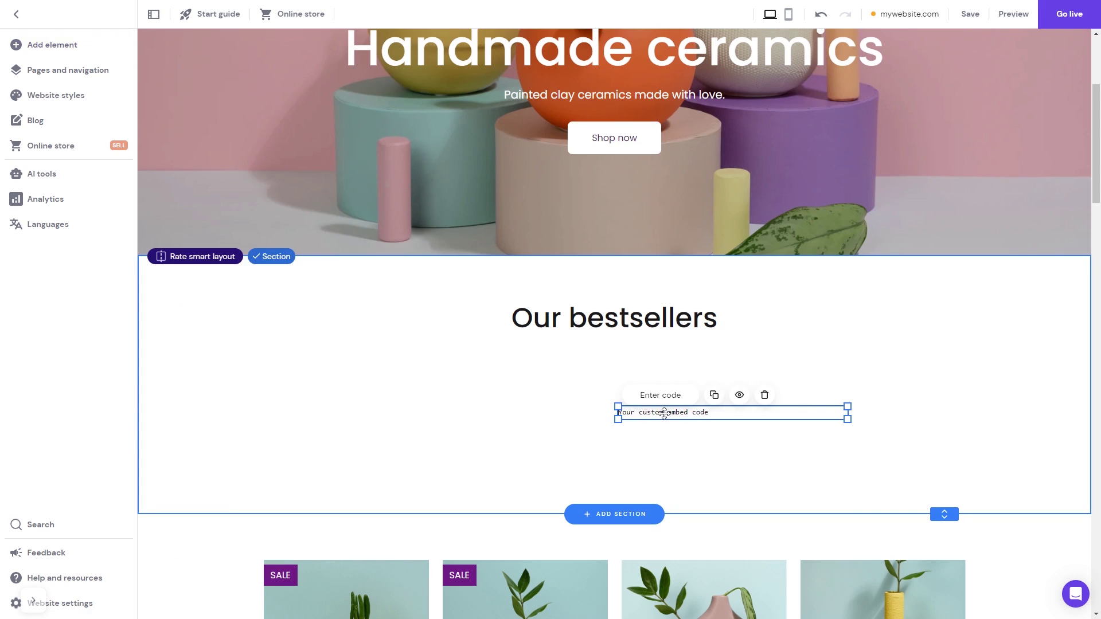
# Drop the embed block below the Our bestsellers heading and stretch its top and bottom edges to make it taller
pyautogui.moveTo(654, 414); pyautogui.dragTo(315, 420)
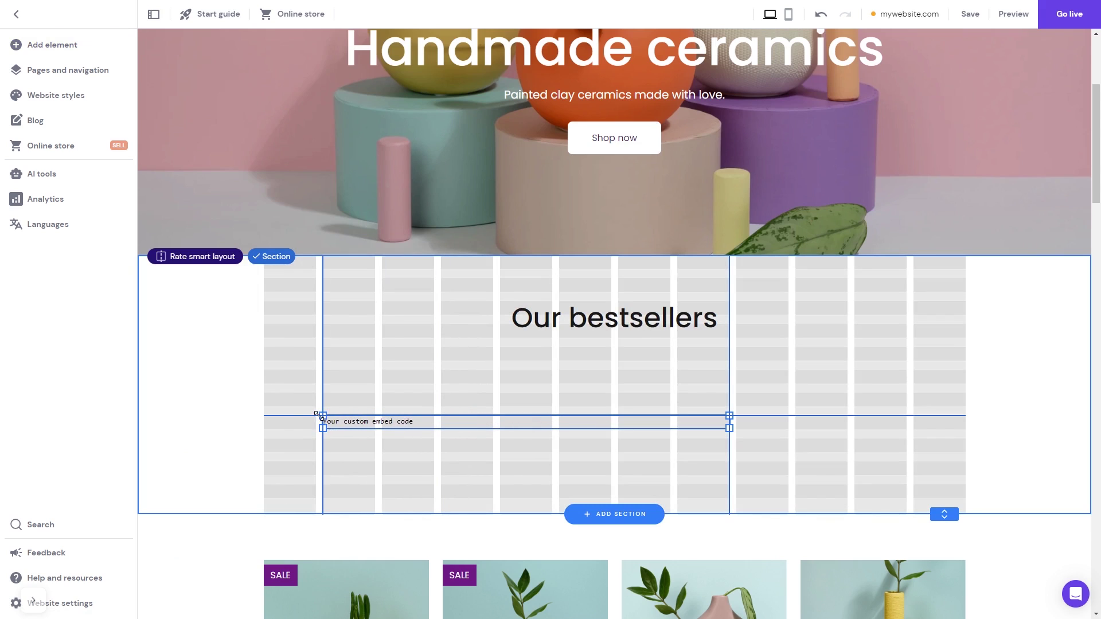
pyautogui.moveTo(315, 419); pyautogui.dragTo(323, 420)
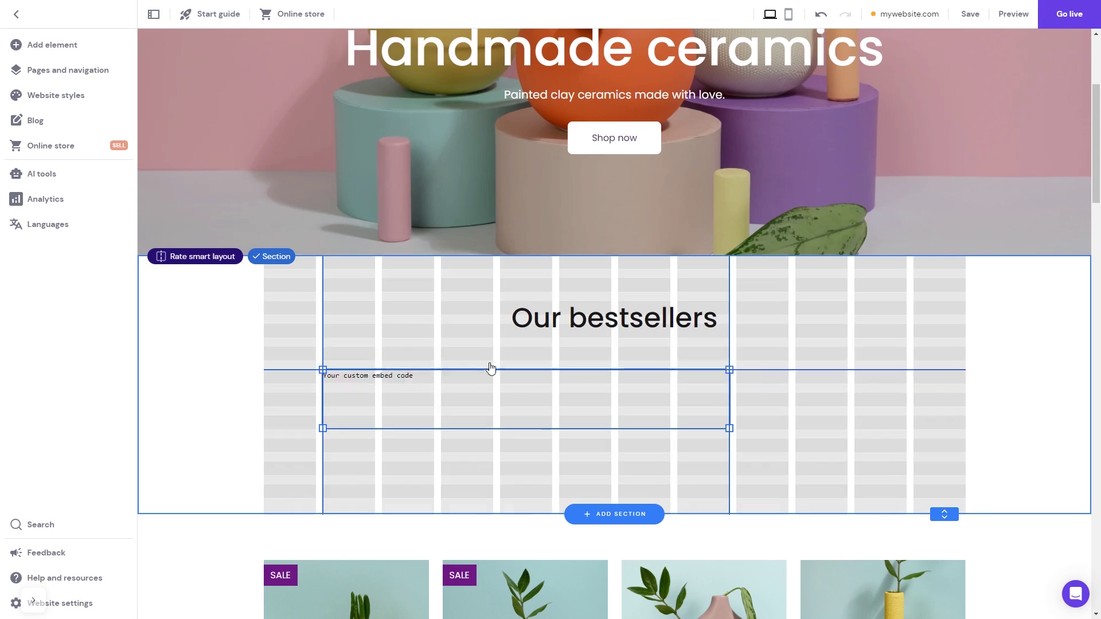
pyautogui.moveTo(471, 414); pyautogui.dragTo(492, 347)
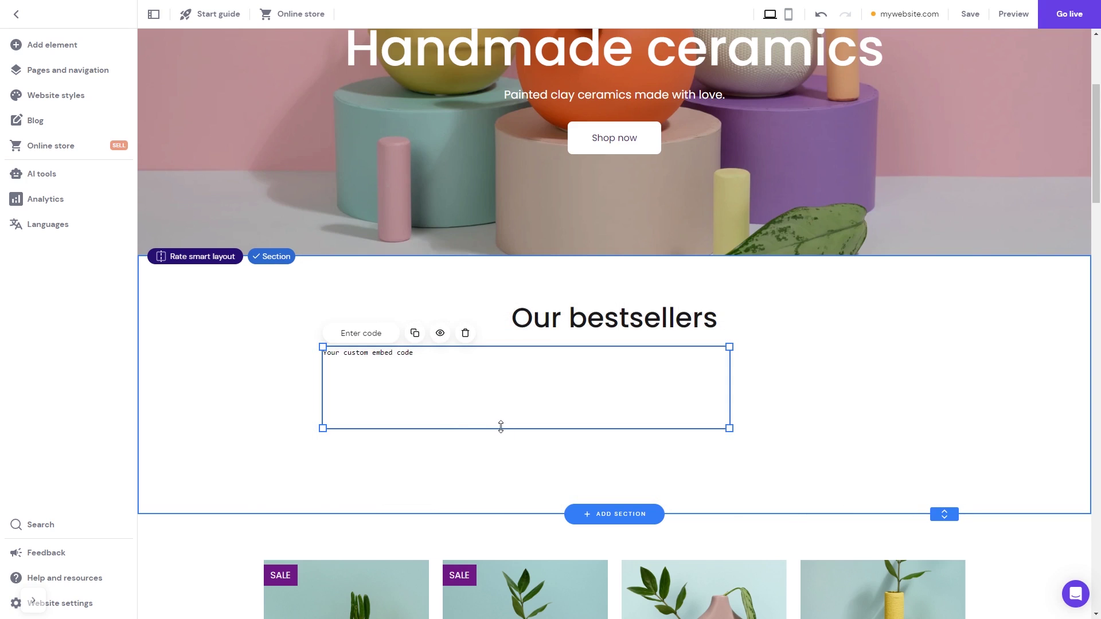
pyautogui.moveTo(502, 428); pyautogui.dragTo(505, 497)
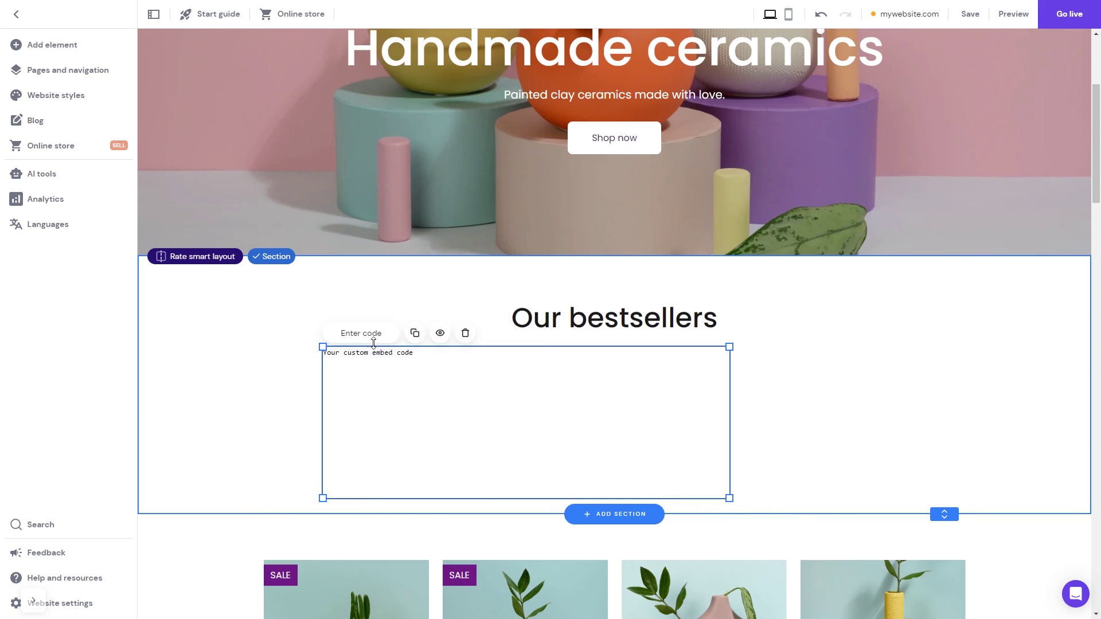
# Replace the embed block's placeholder code with the pasted Common Ninja calendar script and apply it
pyautogui.click(371, 338)
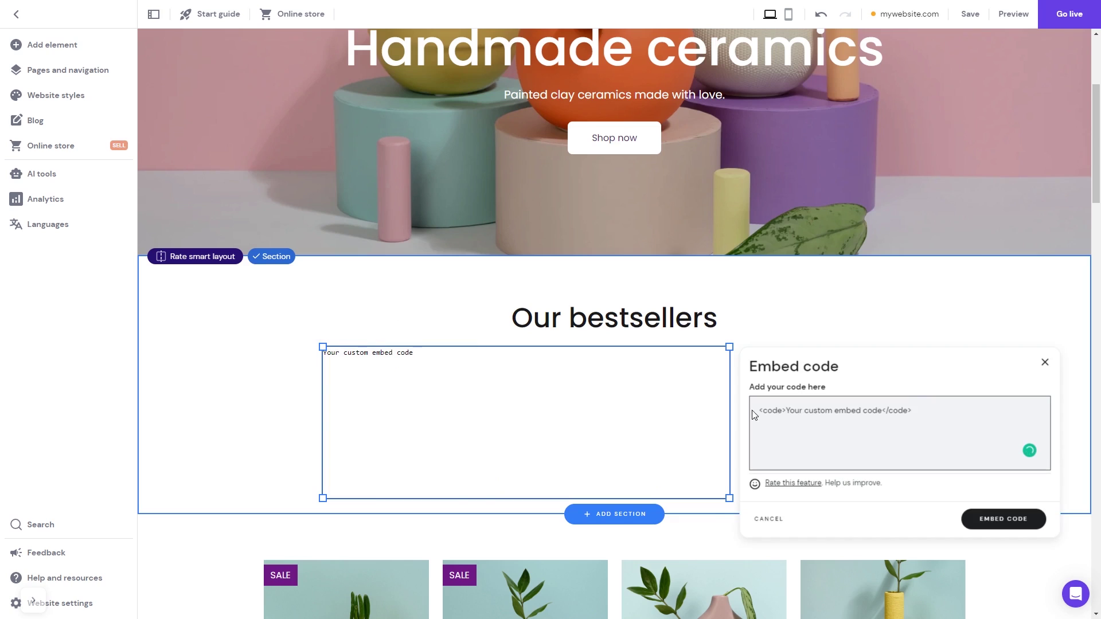
pyautogui.tripleClick(783, 411)
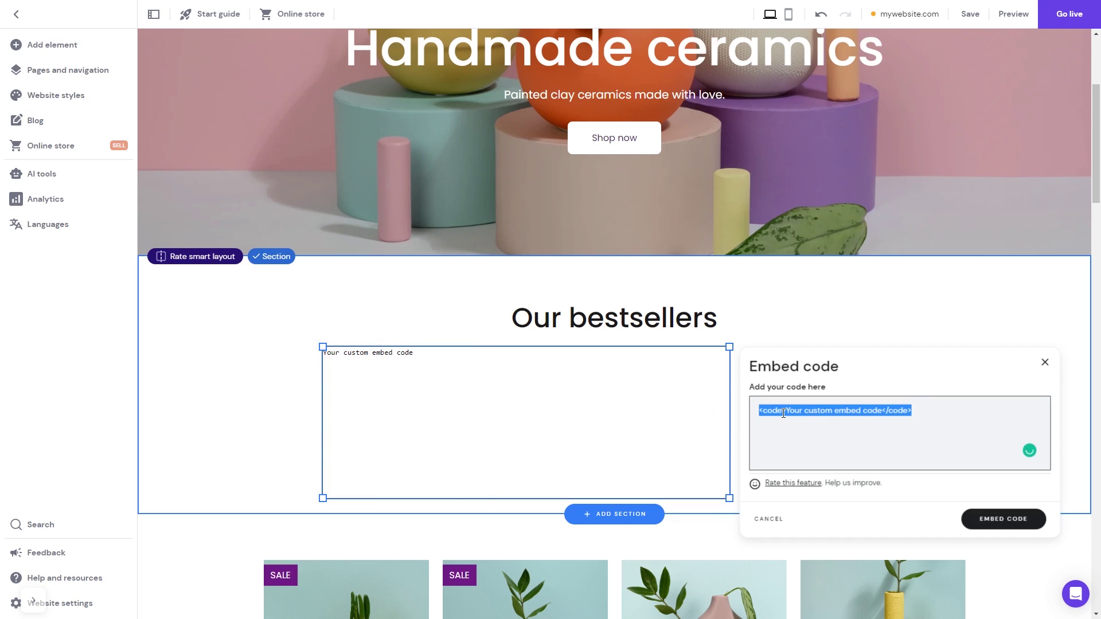
pyautogui.hotkey('ctrl', 'v')
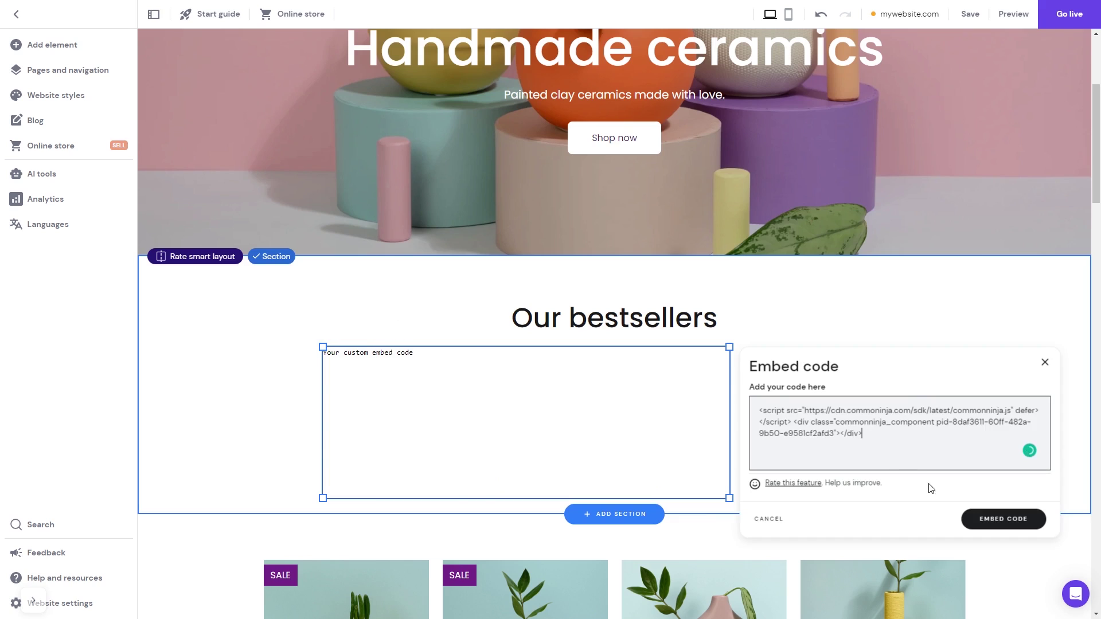
pyautogui.click(991, 522)
pyautogui.click(991, 518)
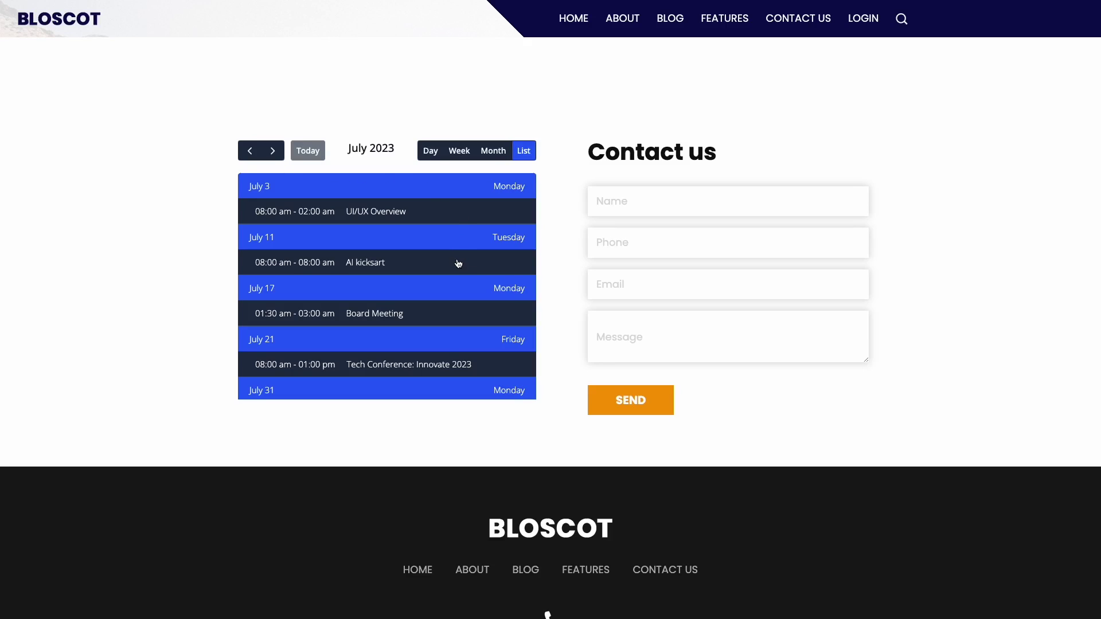
# Switch the embedded calendar on the live contact page to the July 31, 2023 day view
pyautogui.click(432, 153)
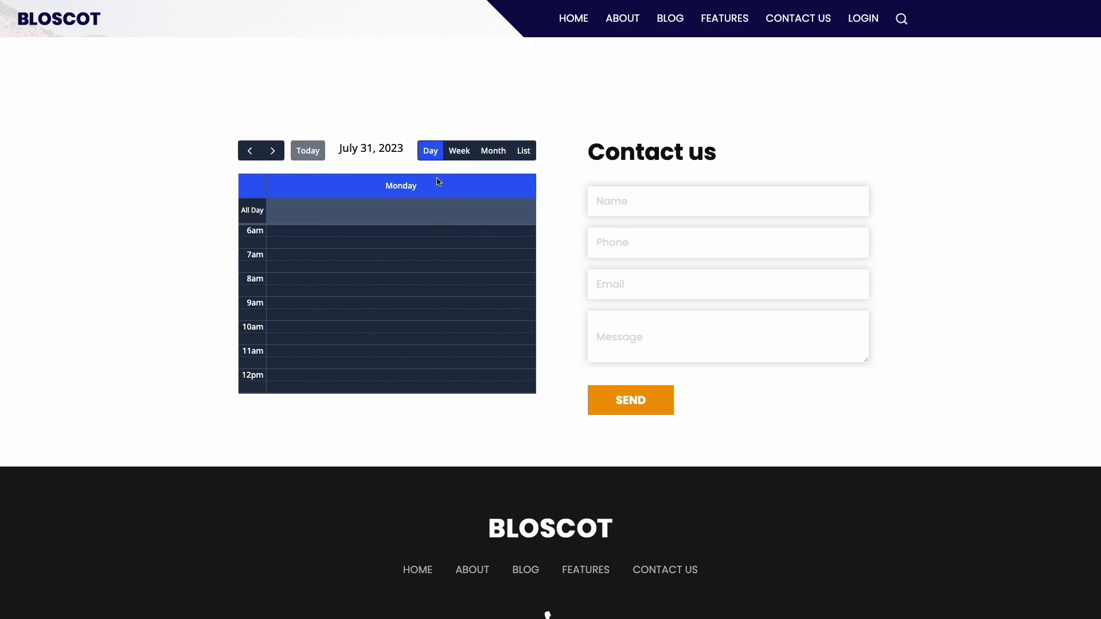
pyautogui.scroll(-3, 437, 281)
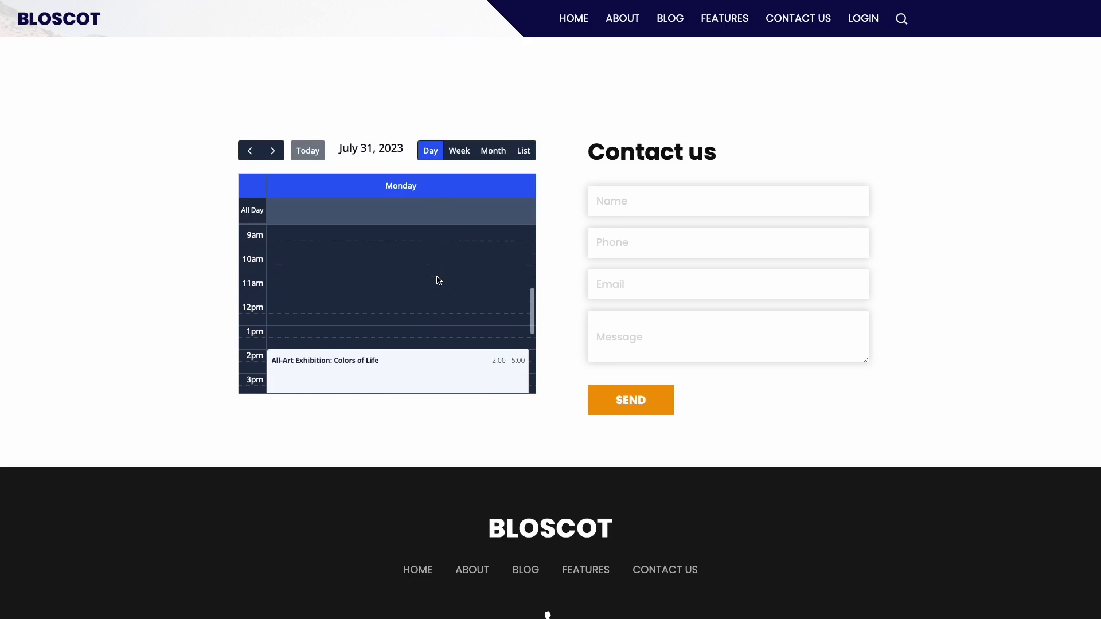